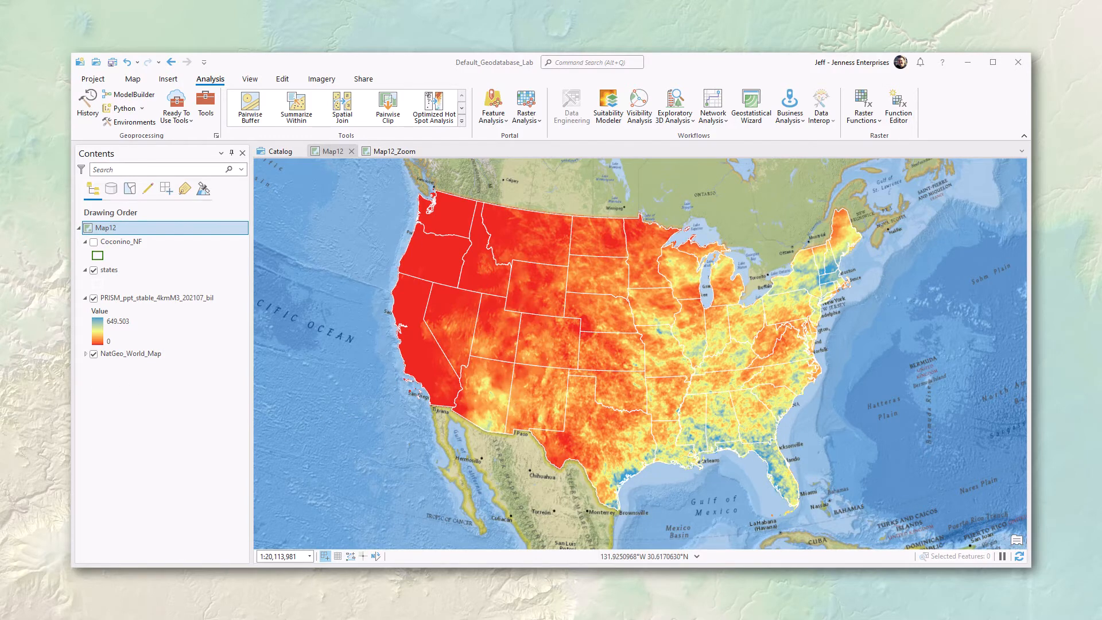
Display the Coconino_NF layer in Map12 and switch to the Map12_Zoom map.
left_click(94, 242)
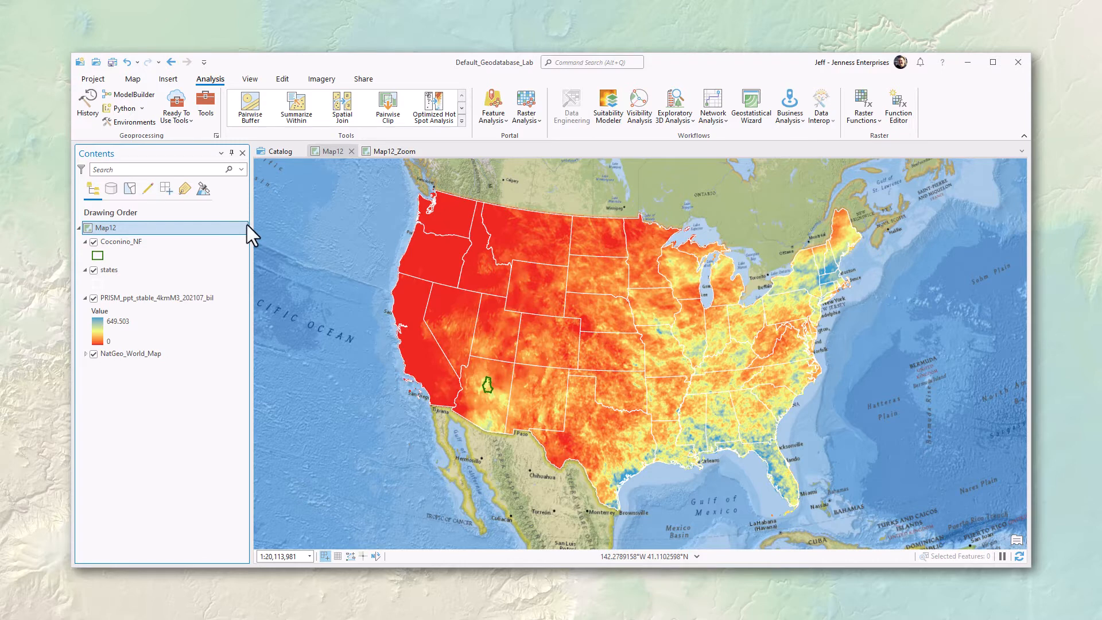
left_click(400, 150)
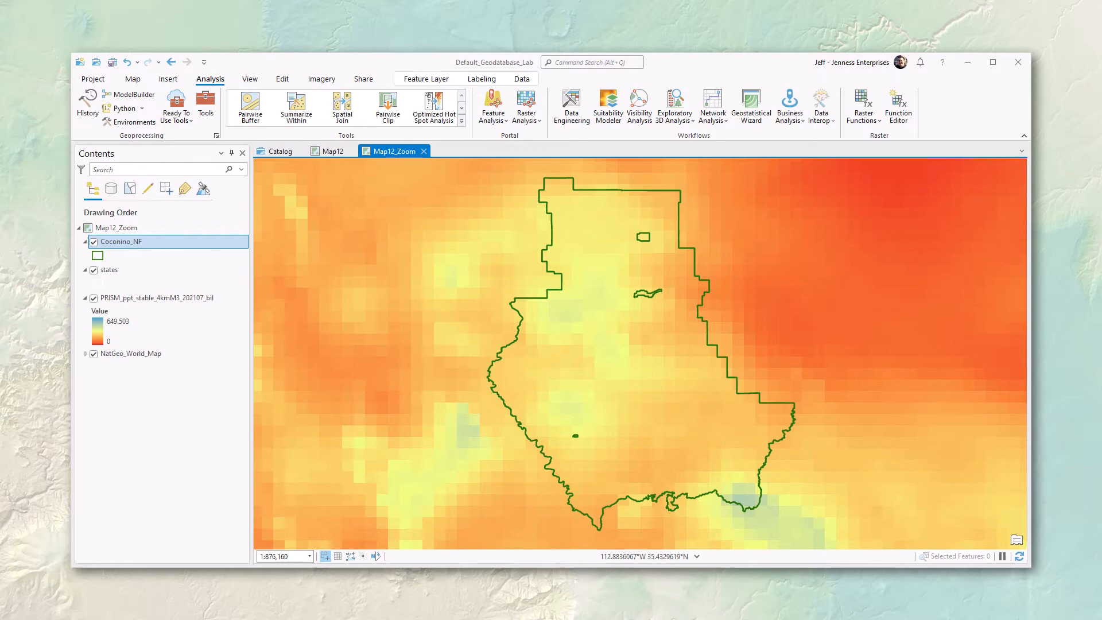
Open the Focal Statistics tool from the Neighborhood toolset and set PRISM_ppt_stable_4kmM3_202107_bil as its input raster.
left_click(202, 110)
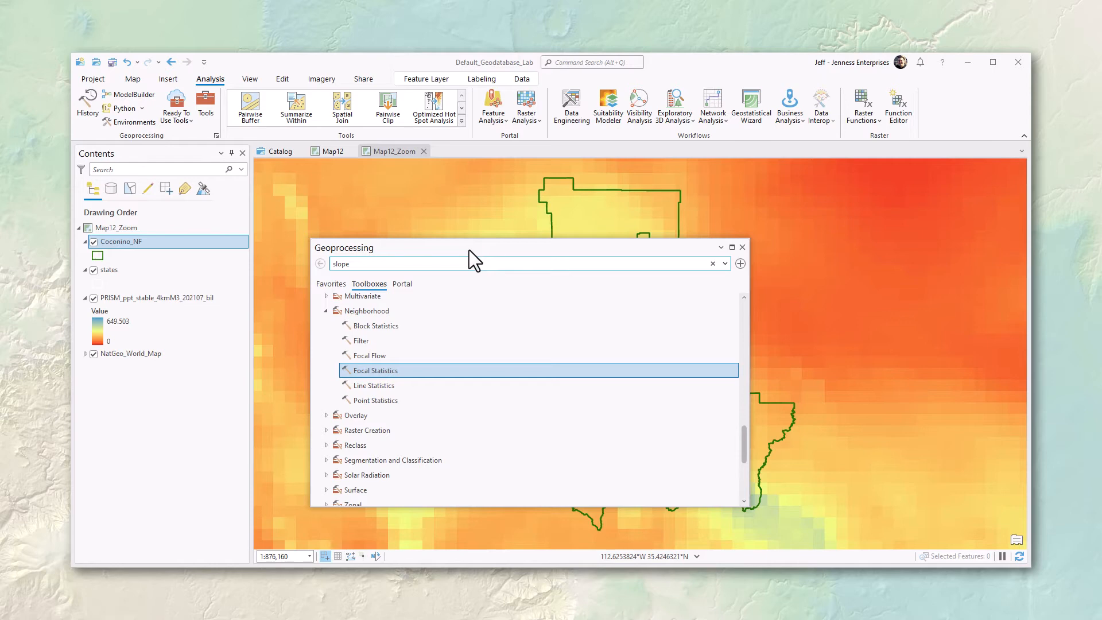
left_click_drag(470, 250, 294, 259)
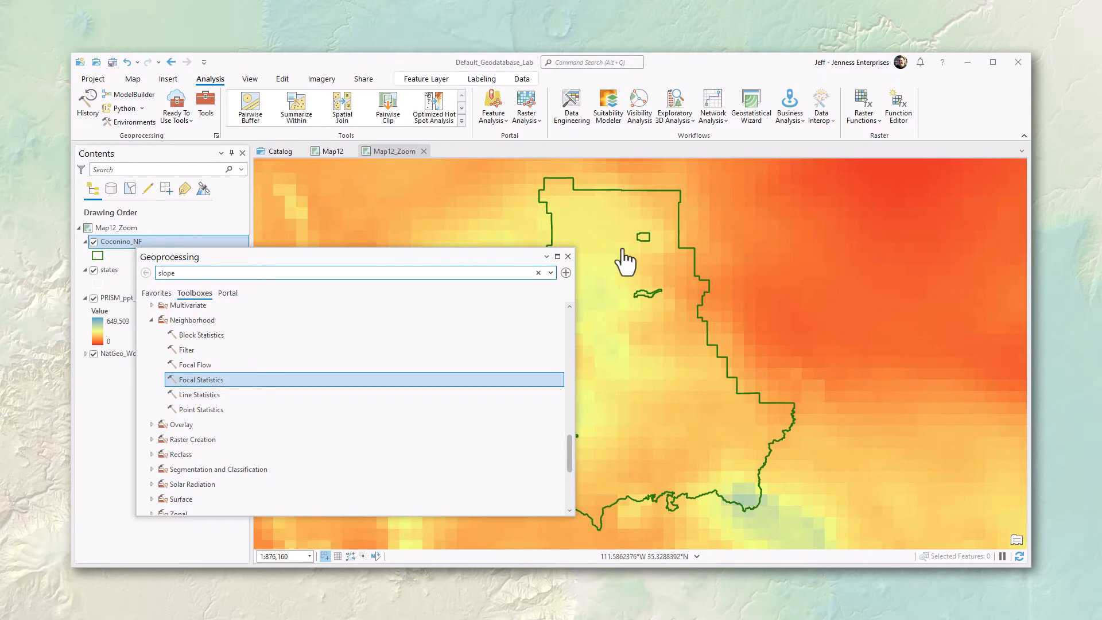
left_click(246, 383)
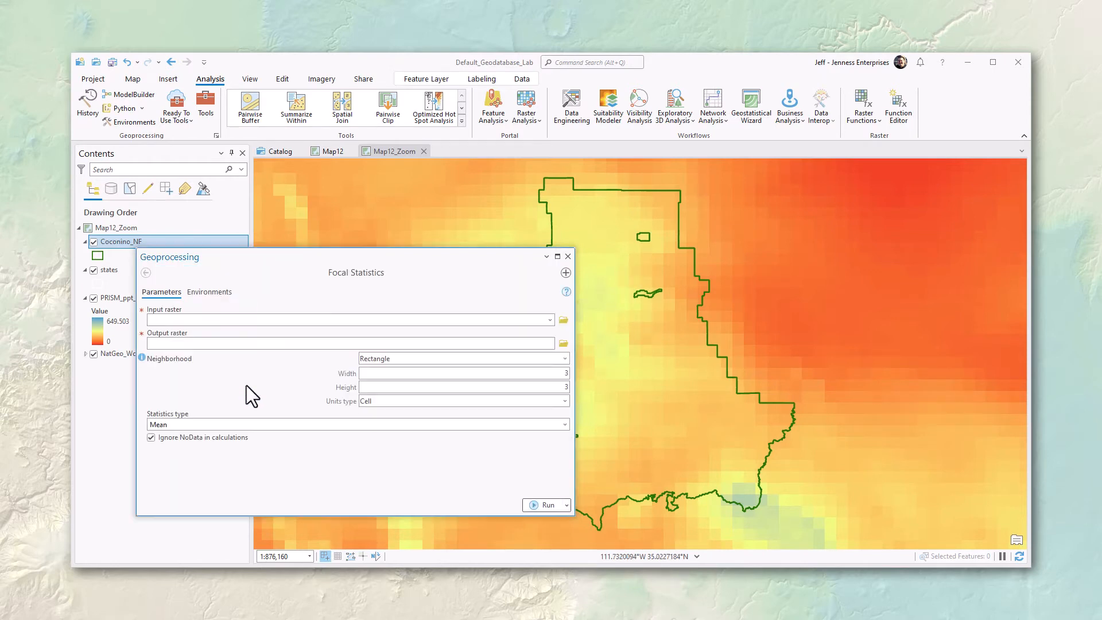
left_click_drag(293, 259, 430, 263)
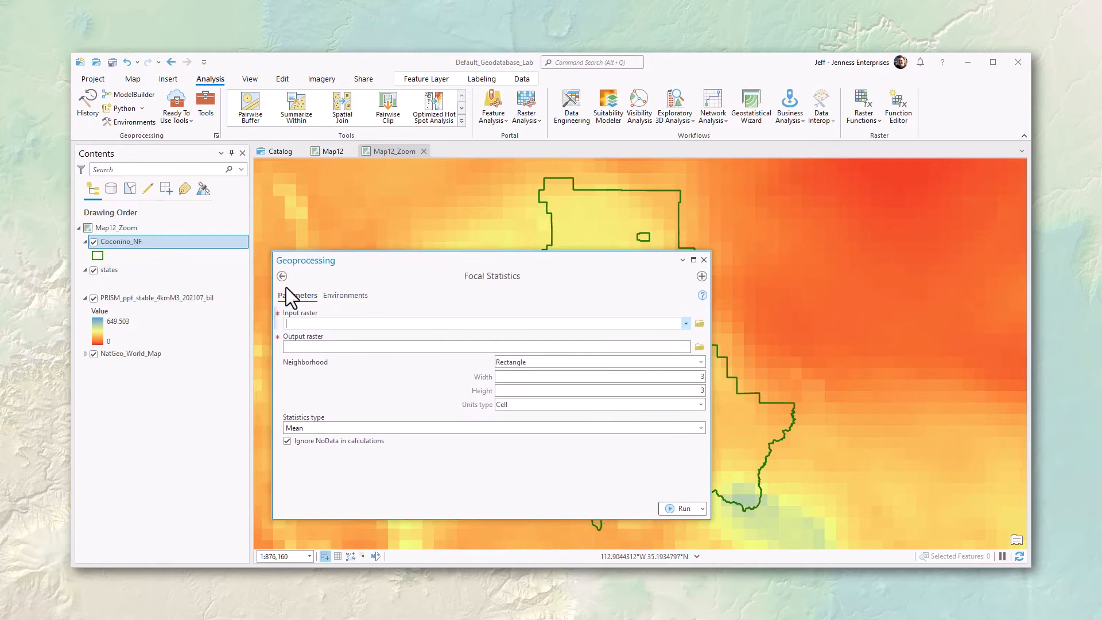
left_click(132, 297)
left_click_drag(126, 297, 306, 322)
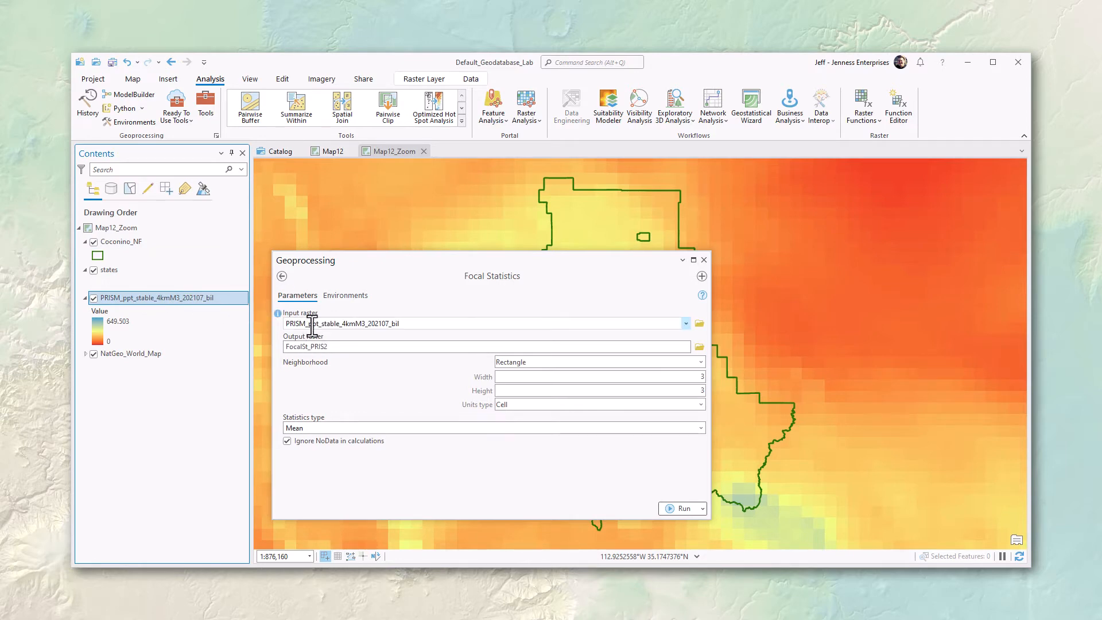
Name the output raster Mean_Precipitation and set the neighborhood to Circle.
left_click_drag(655, 346, 718, 341)
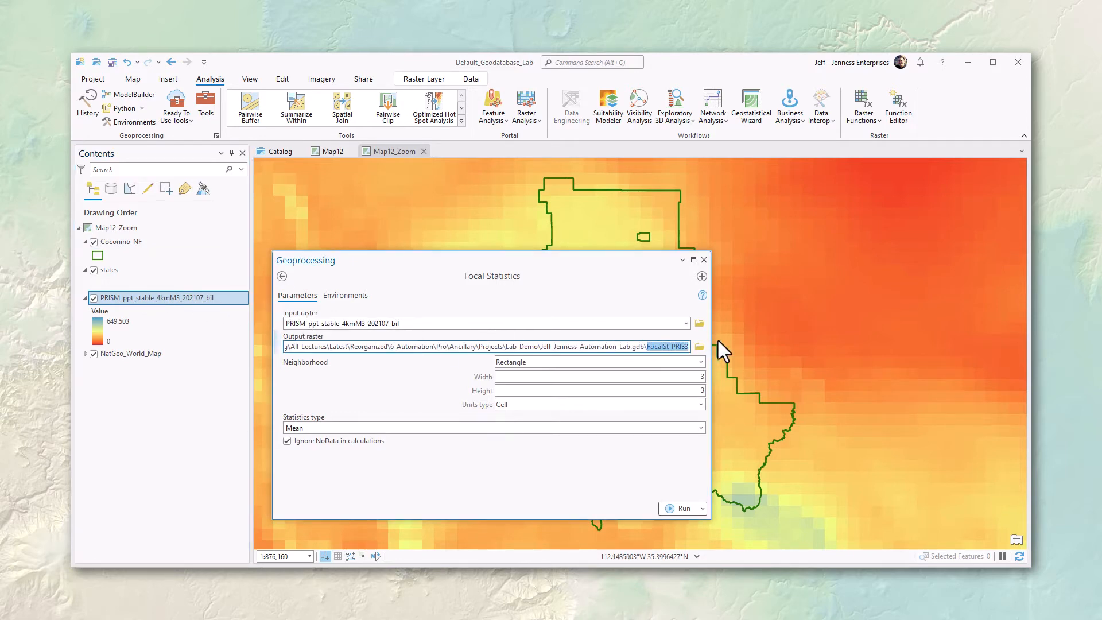
type("Mean_")
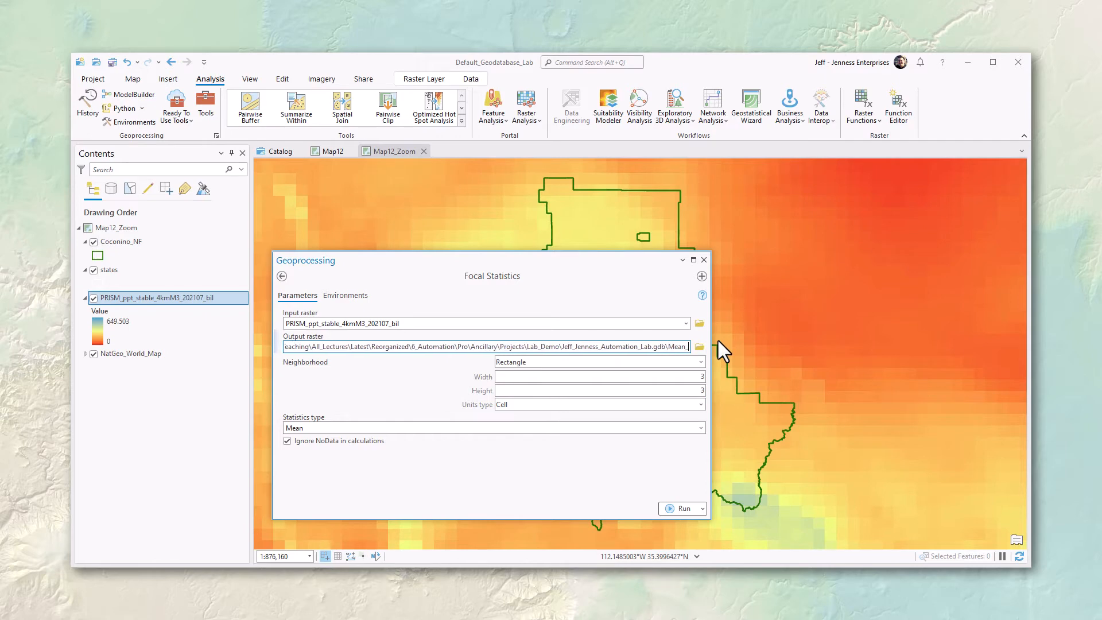
type("Precipitation")
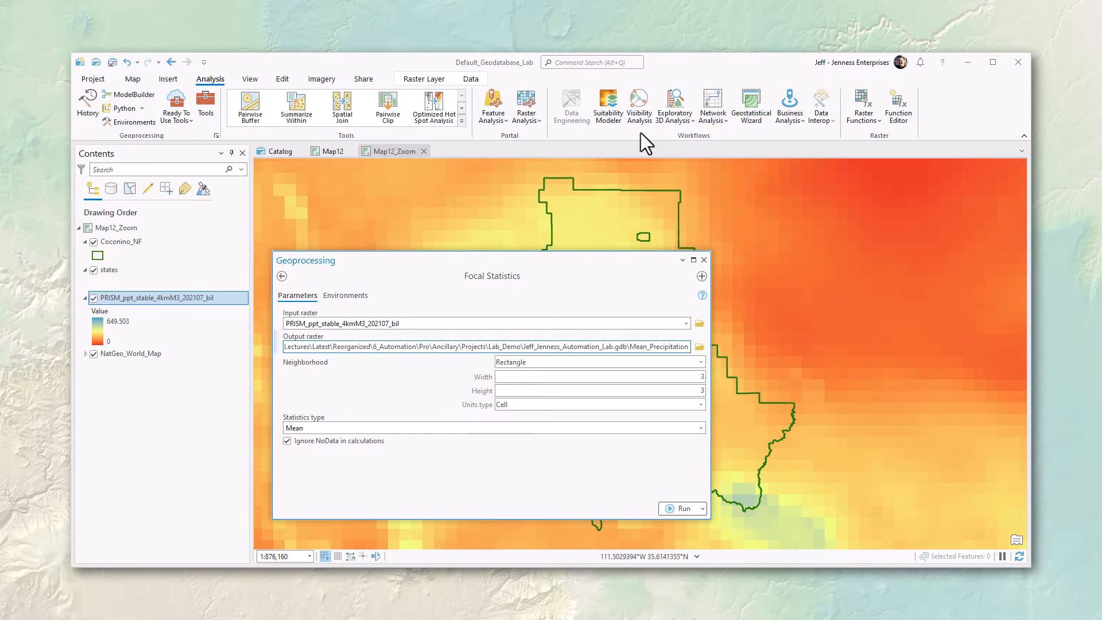
left_click(699, 362)
left_click(542, 384)
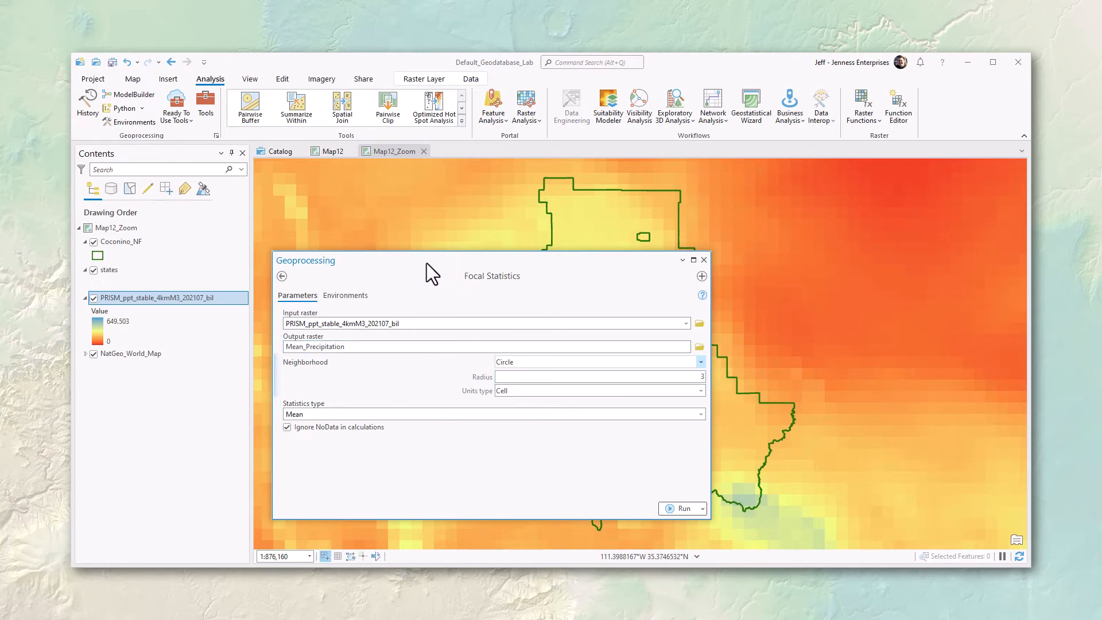
Set the Focal Statistics processing extent to match the Coconino_NF layer, run the tool and close the Geoprocessing window.
left_click_drag(426, 263, 284, 292)
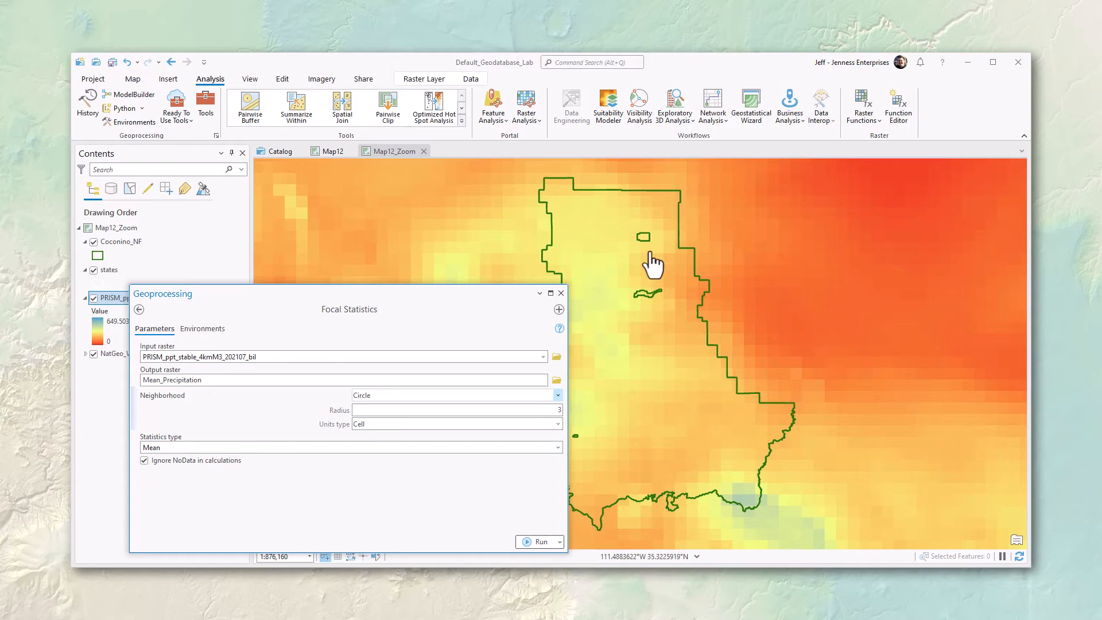
left_click_drag(412, 298, 396, 230)
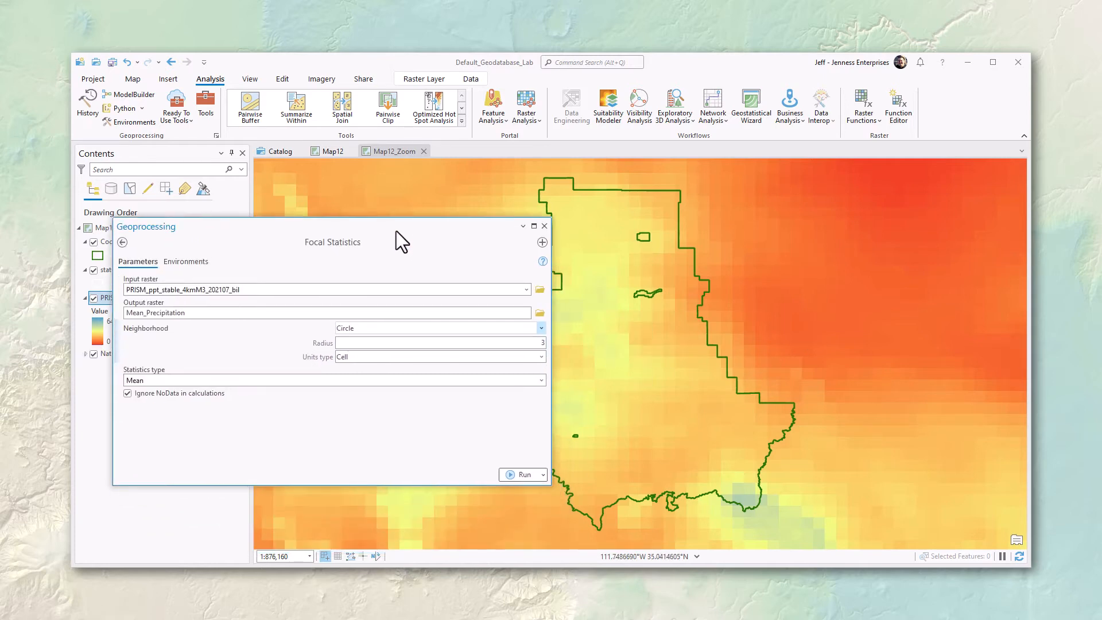
left_click(191, 263)
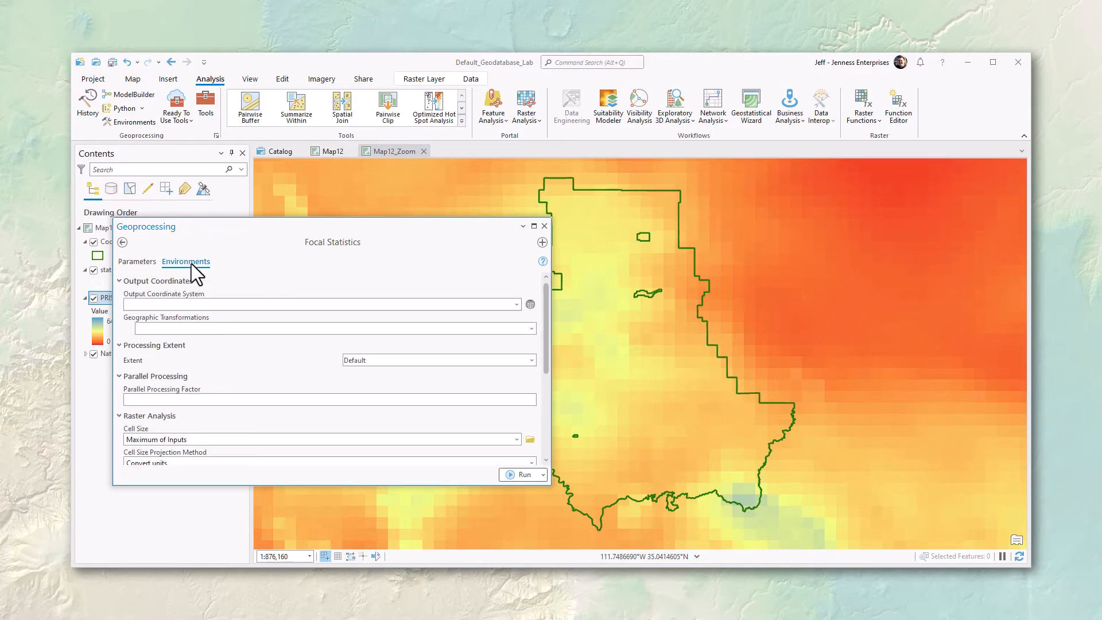
left_click(169, 347)
left_click(170, 347)
left_click(531, 360)
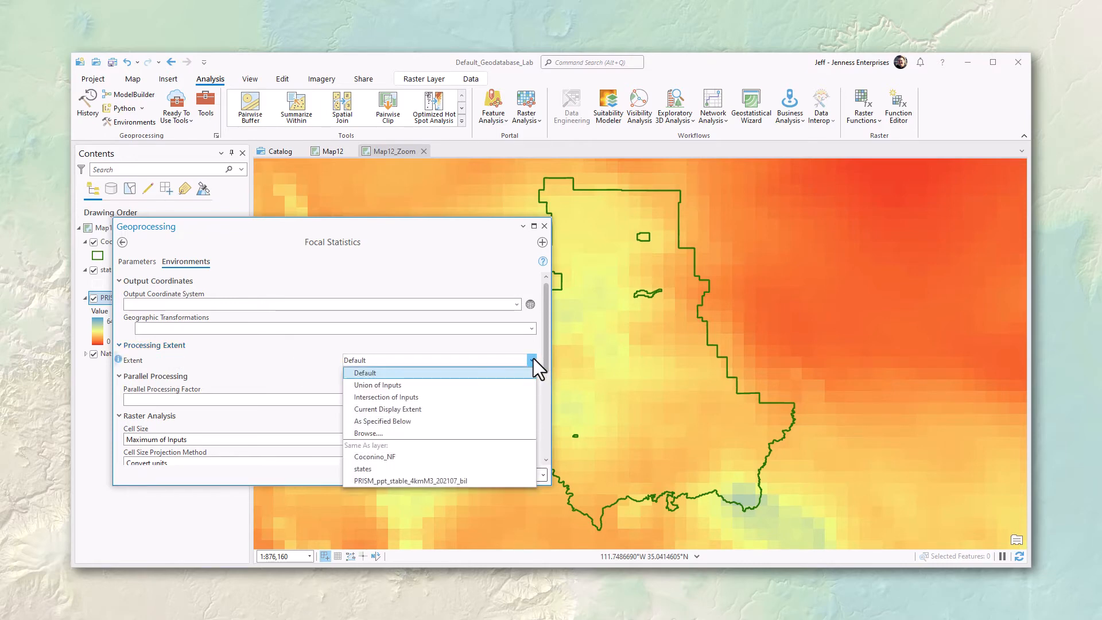
left_click(380, 457)
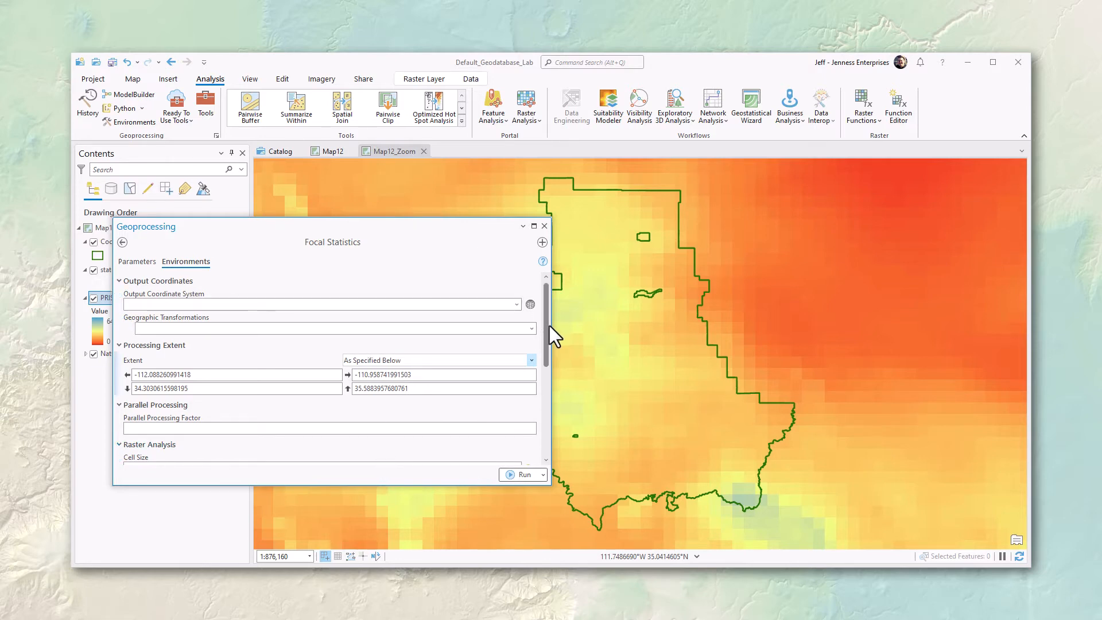
left_click(522, 474)
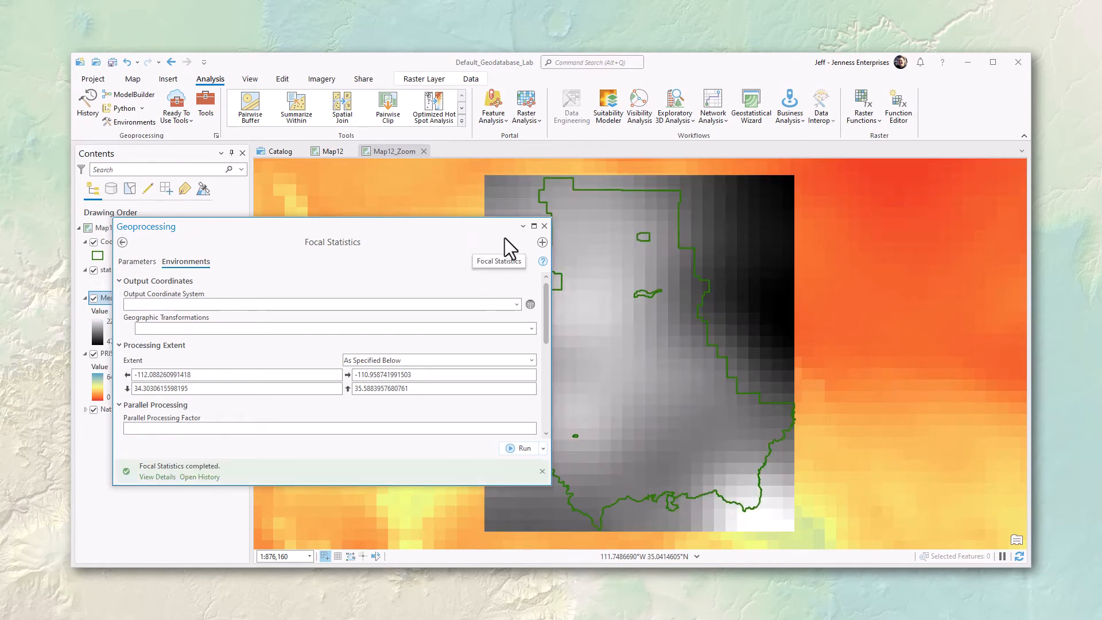
left_click_drag(551, 308, 450, 308)
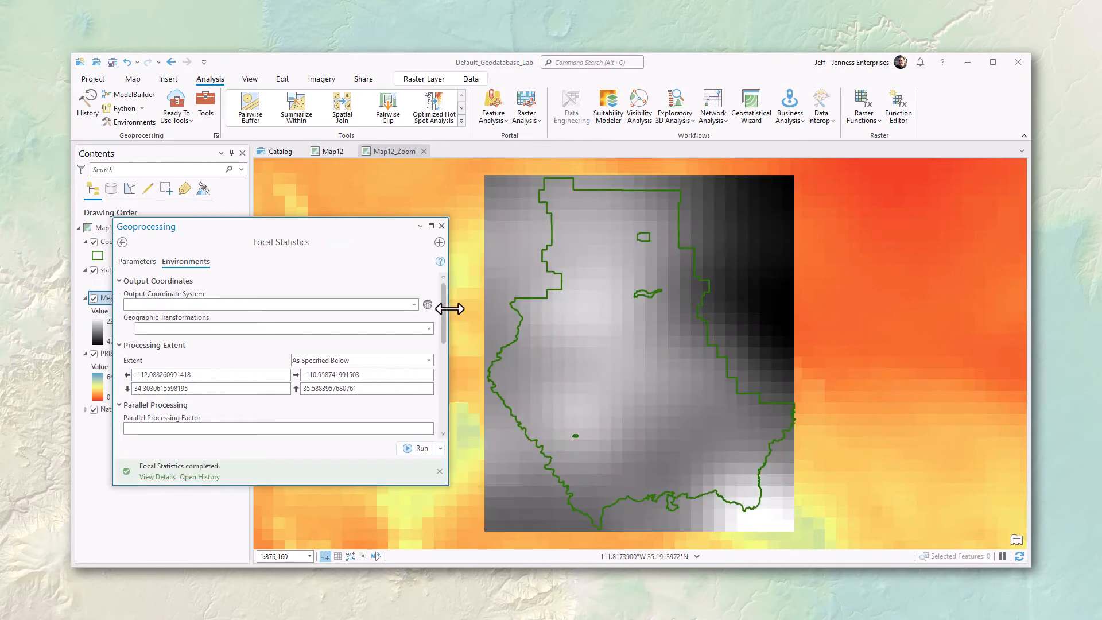
left_click(441, 226)
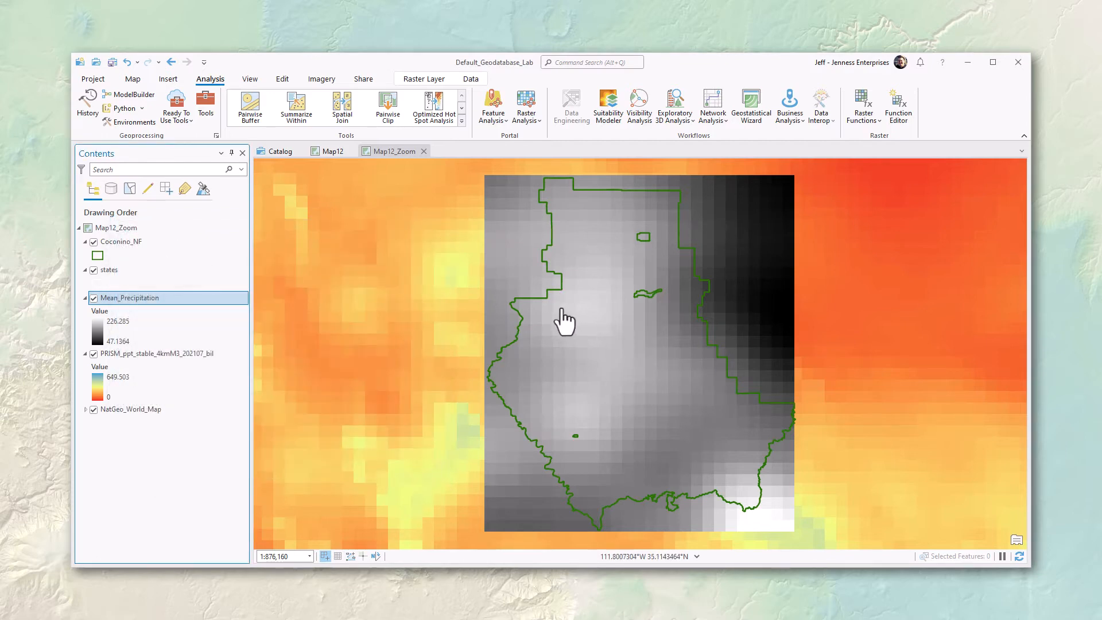
Measure the offset between corresponding PRISM and Mean_Precipitation cell corners at the western edge of the Mean_Precipitation raster.
scroll(492, 302, "up", 3)
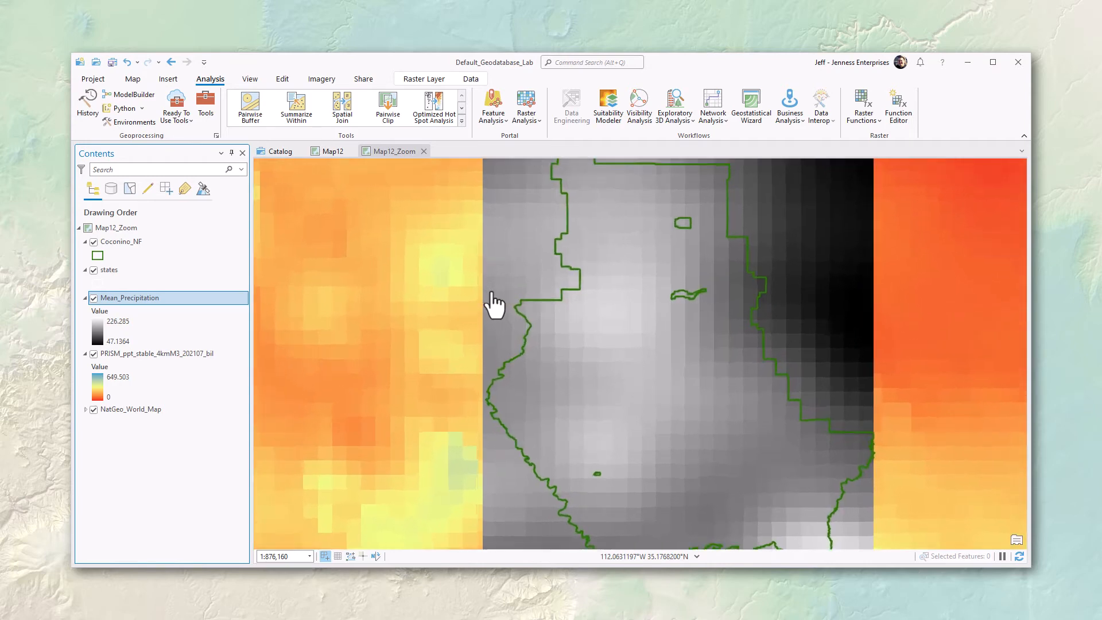
scroll(492, 304, "up", 3)
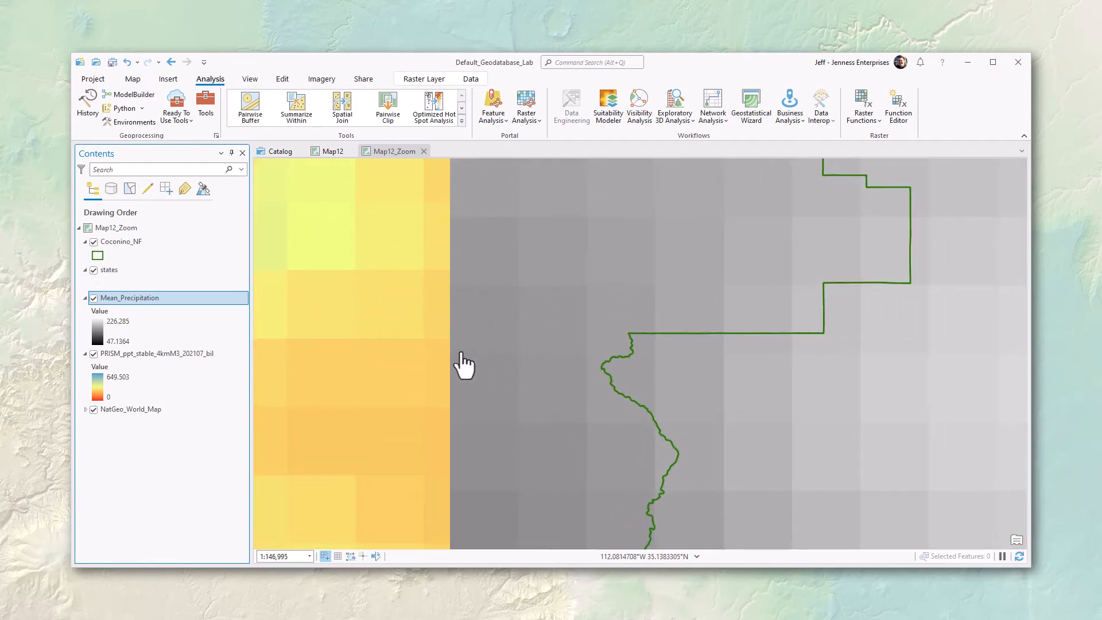
left_click(516, 323)
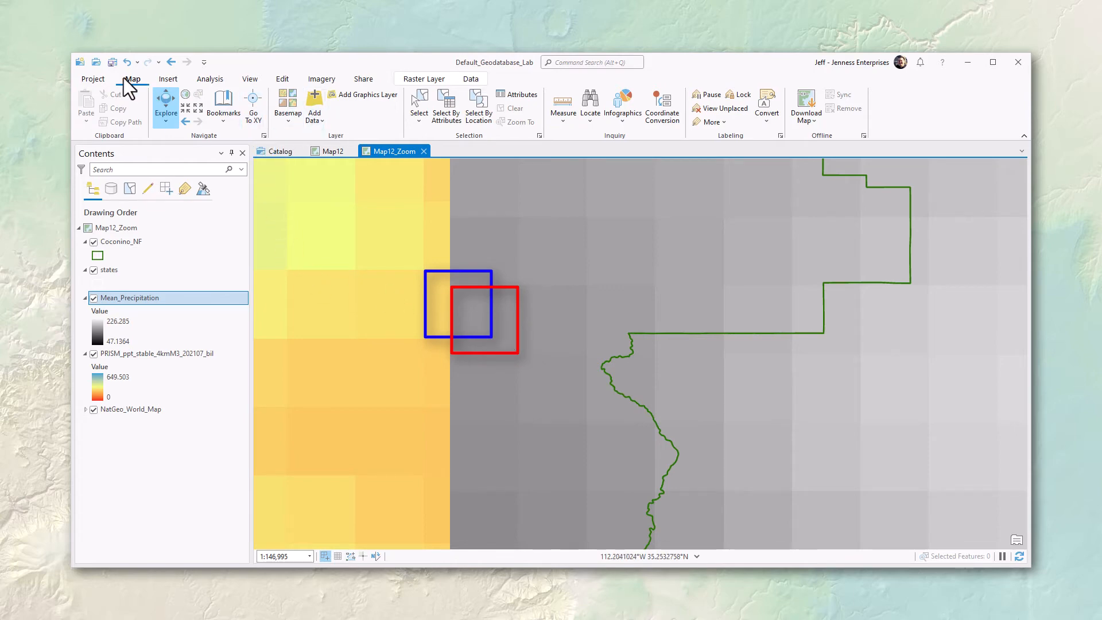
left_click(562, 113)
left_click(598, 144)
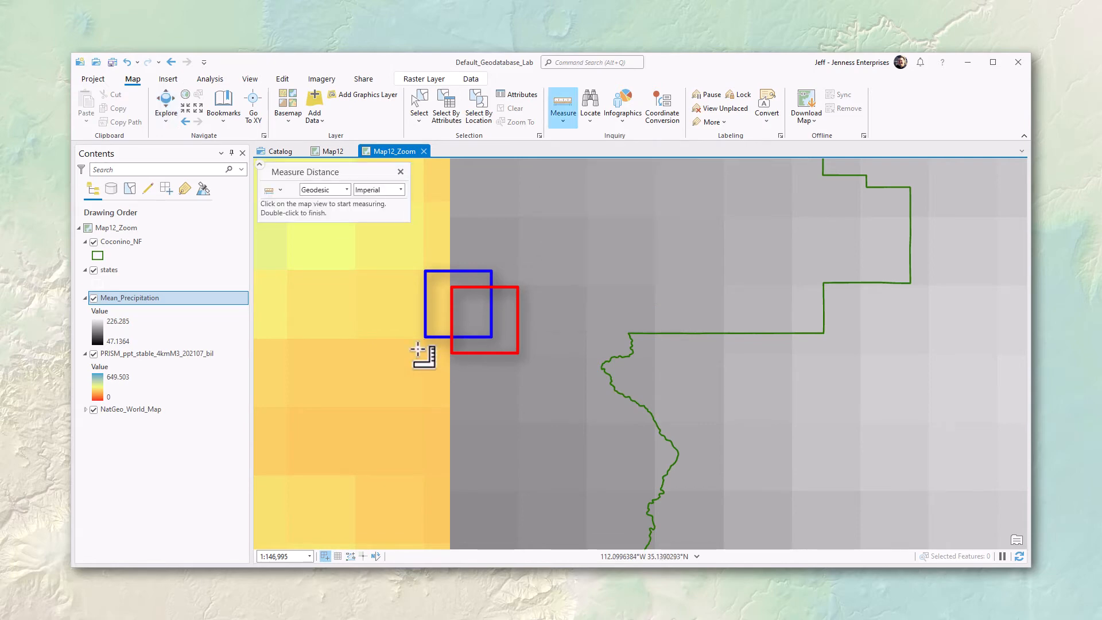
left_click(423, 341)
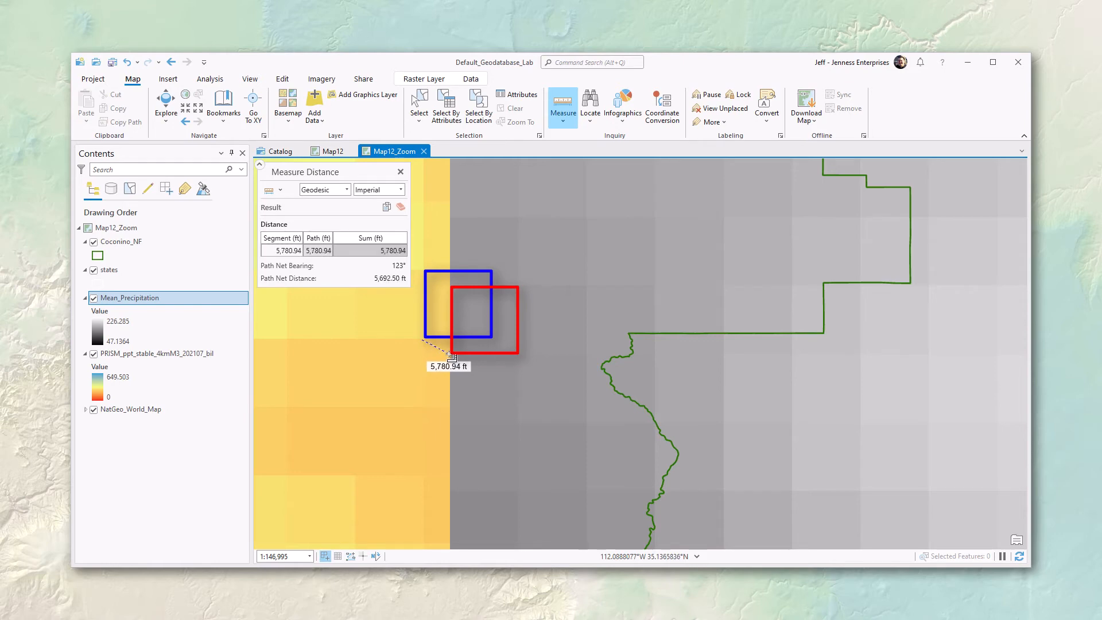
double_click(449, 356)
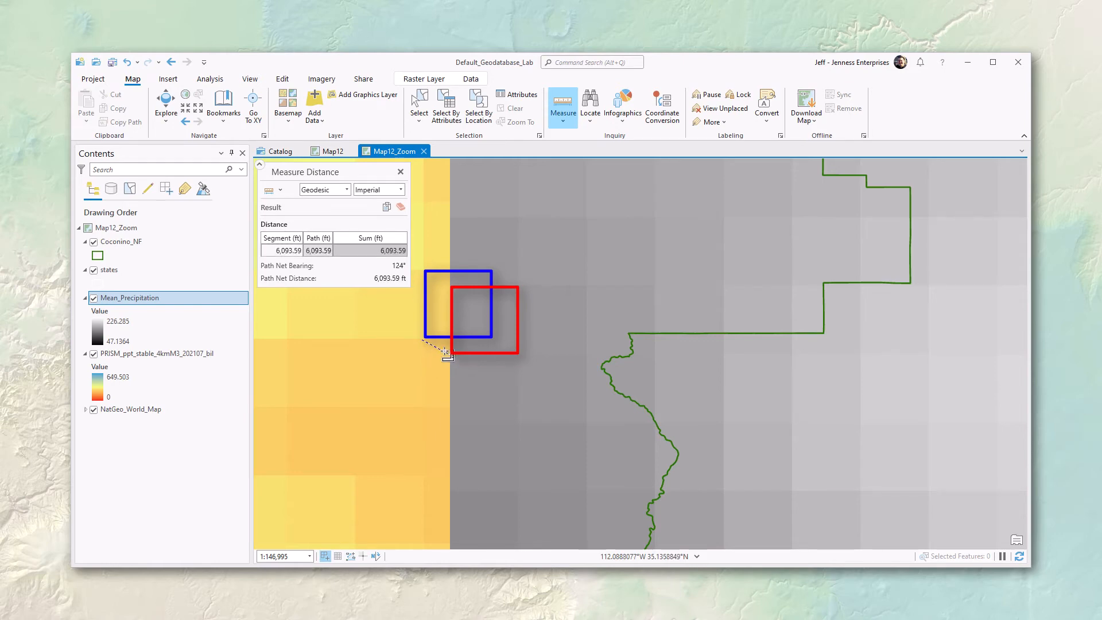
left_click(400, 172)
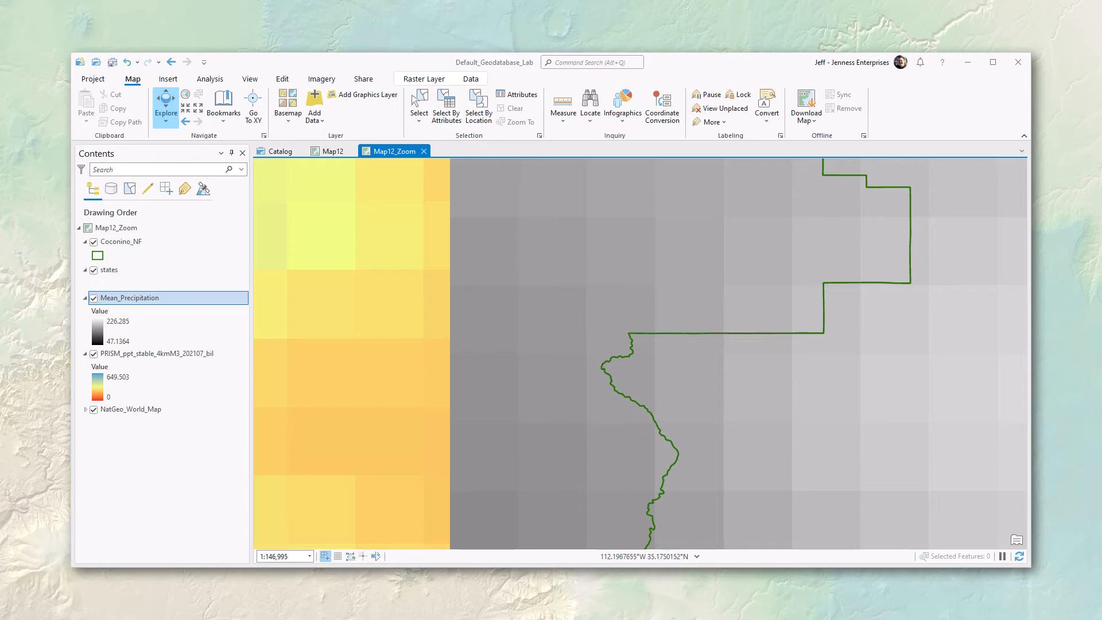
Return to the earlier map extent showing the whole forest boundary and hide the Mean_Precipitation layer.
left_click(96, 328)
left_click(183, 122)
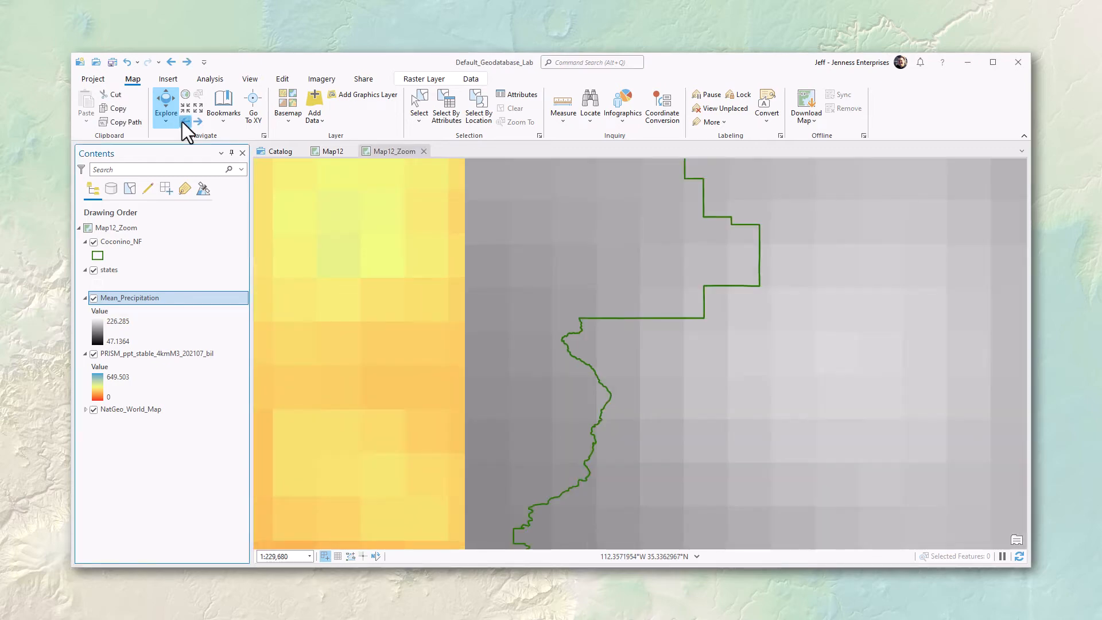
left_click(182, 122)
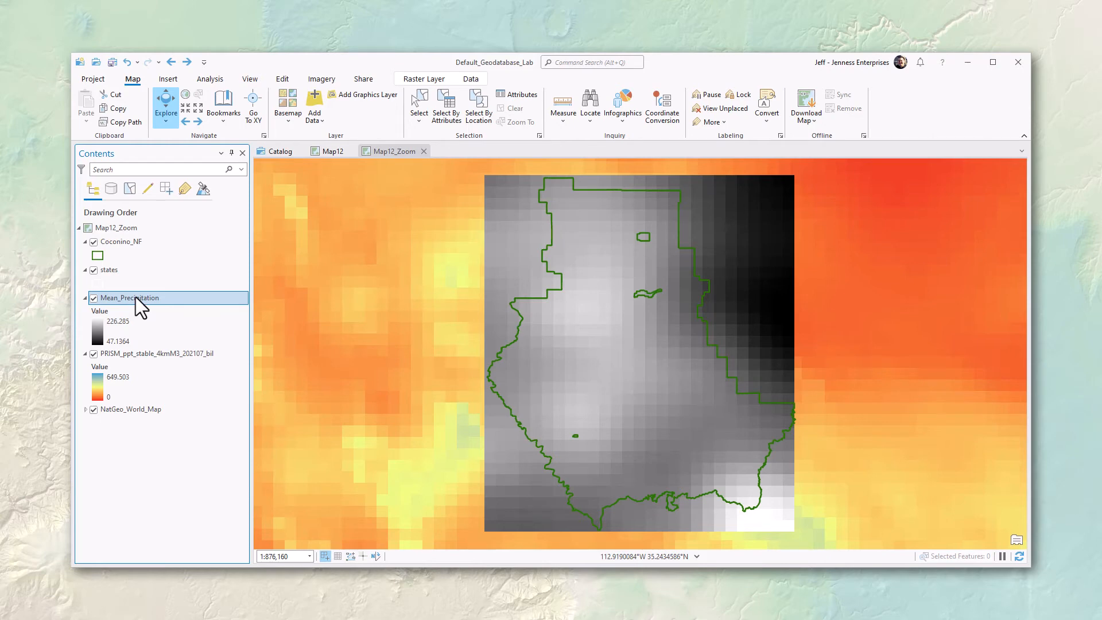
left_click(93, 298)
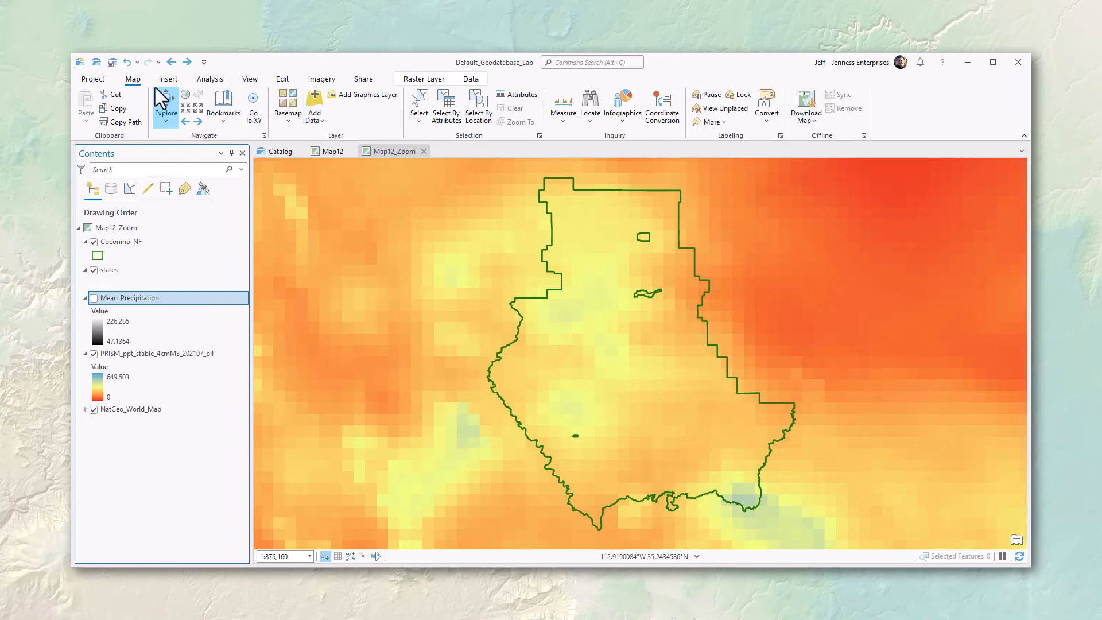
Reopen the Focal Statistics tool and set PRISM_ppt_stable_4kmM3_202107_bil as the input raster again.
left_click(209, 78)
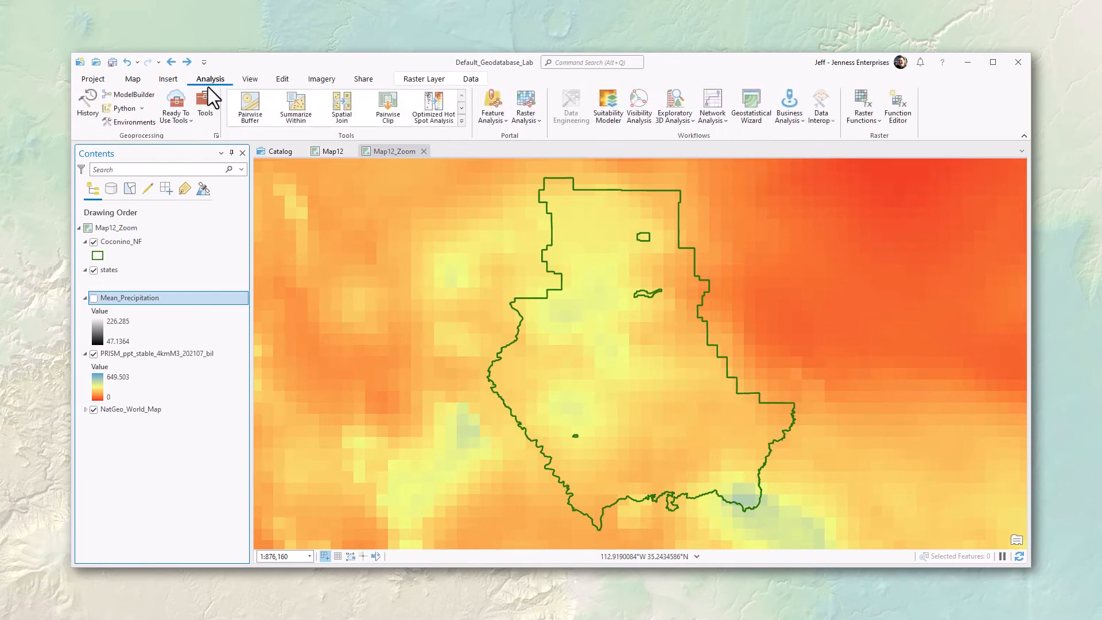
left_click(209, 115)
left_click(186, 349)
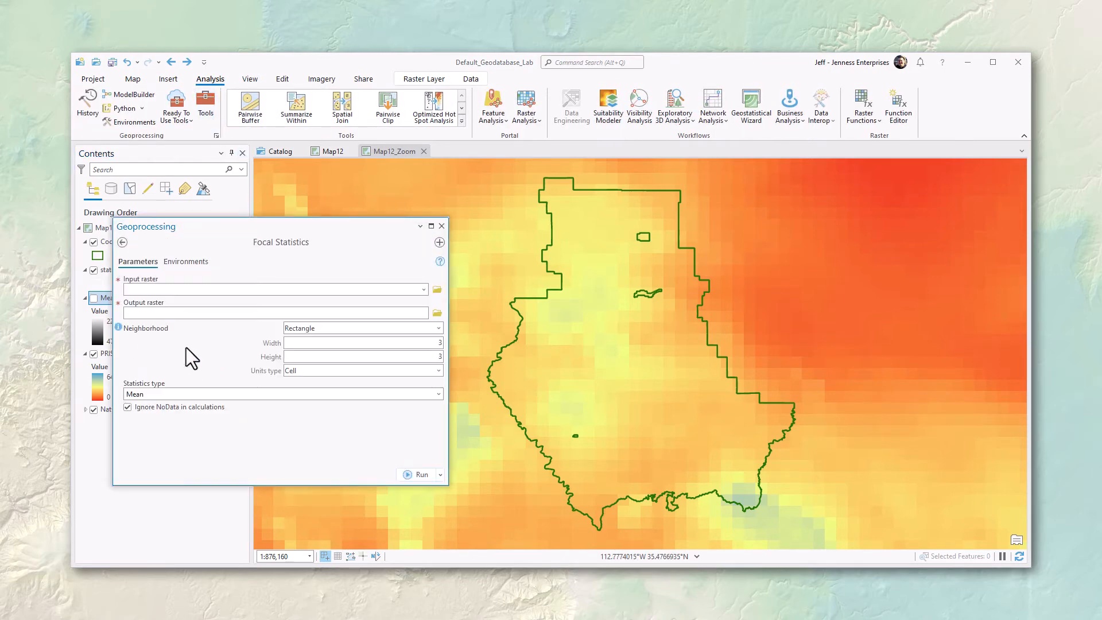
left_click_drag(195, 227, 292, 224)
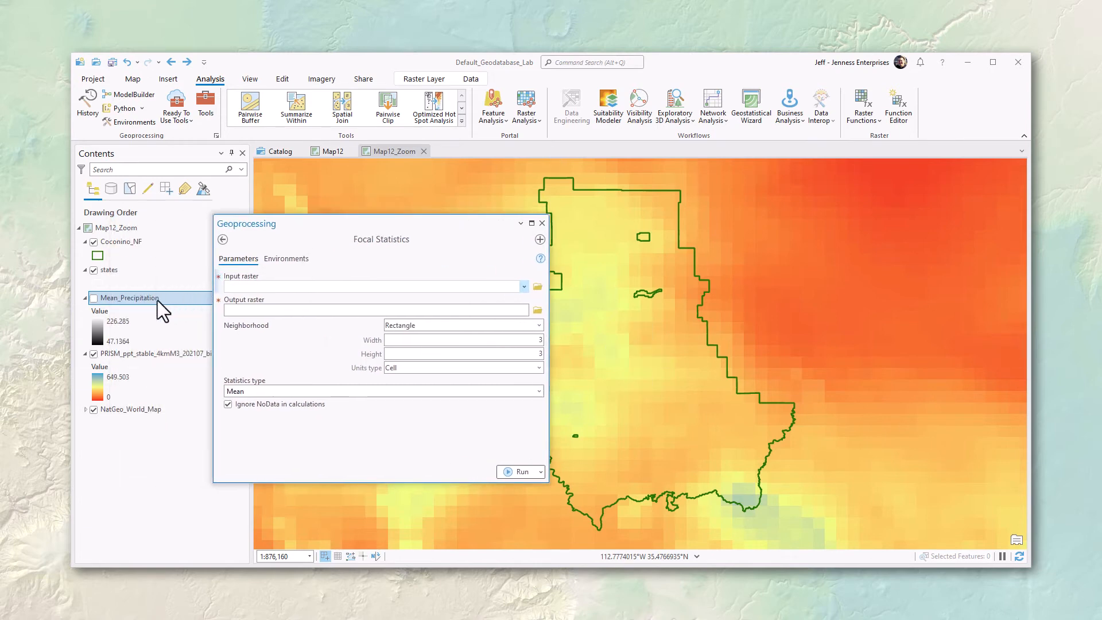
left_click_drag(135, 354, 263, 293)
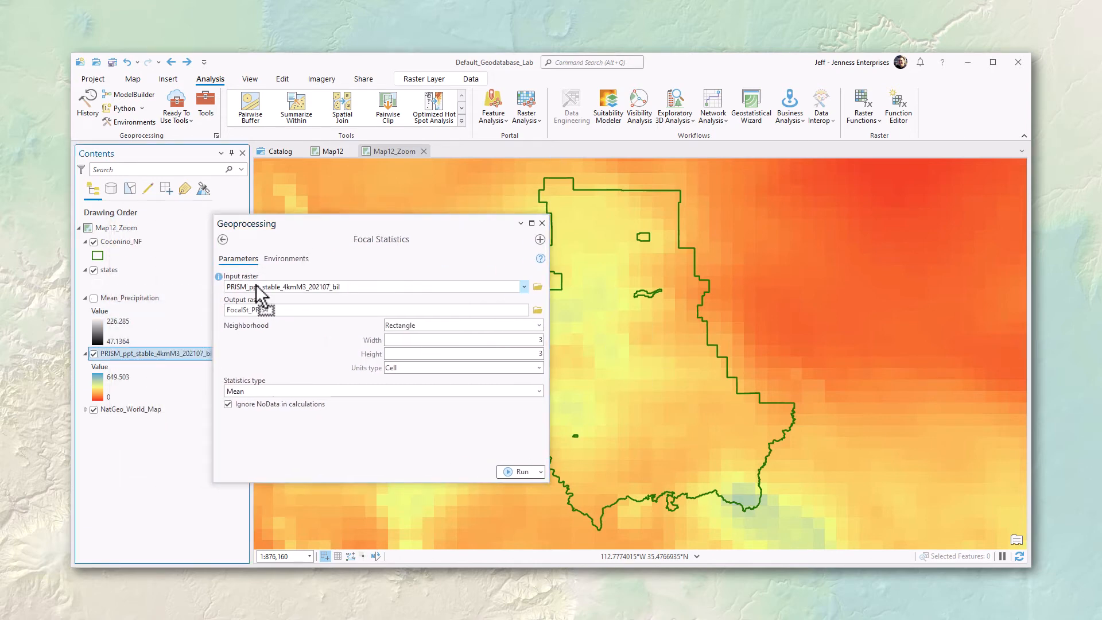
Name the new output raster Mean_Raster_Snapped and set its neighborhood to Circle.
left_click(365, 313)
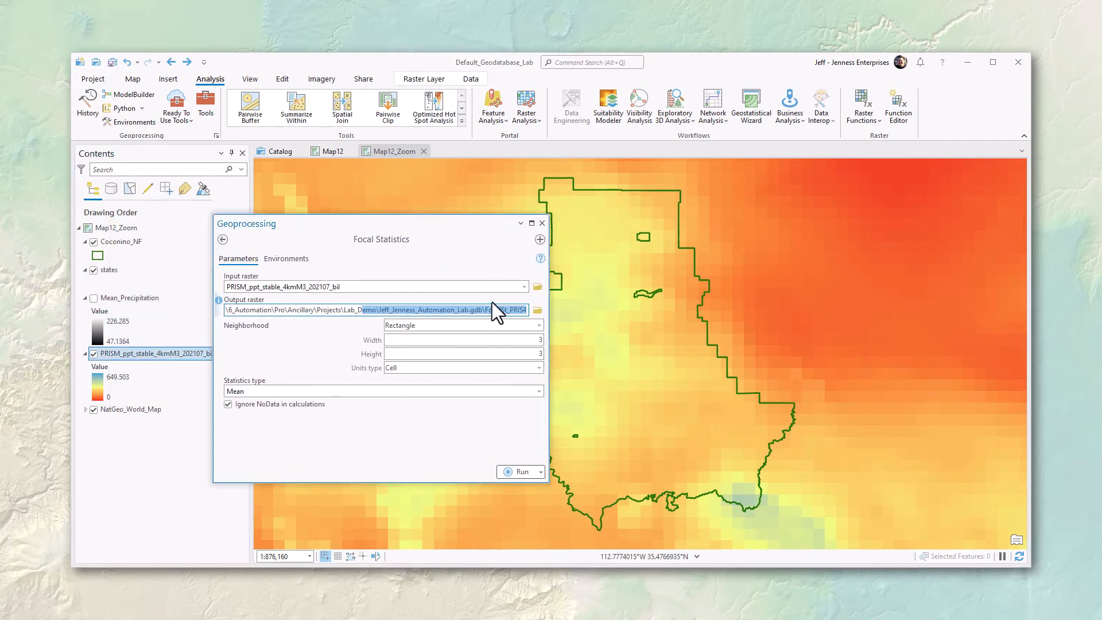
left_click(486, 310)
left_click_drag(486, 310, 536, 309)
type("Mean_Raster_Snapped")
left_click(538, 325)
left_click(415, 349)
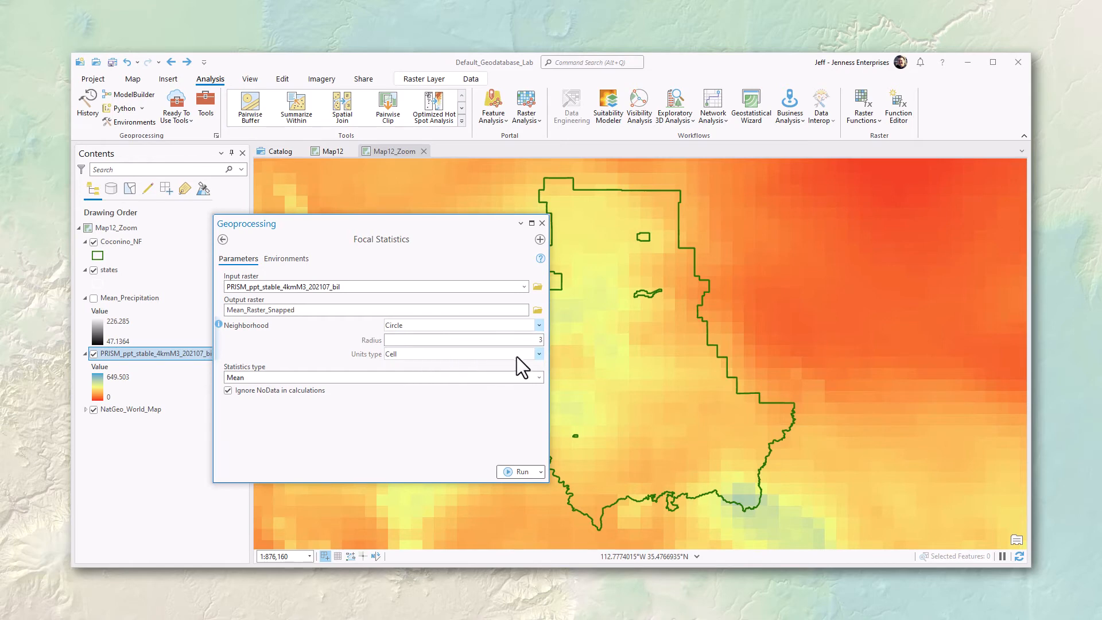
Set the Focal Statistics processing extent to match the Coconino_NF layer.
left_click(285, 259)
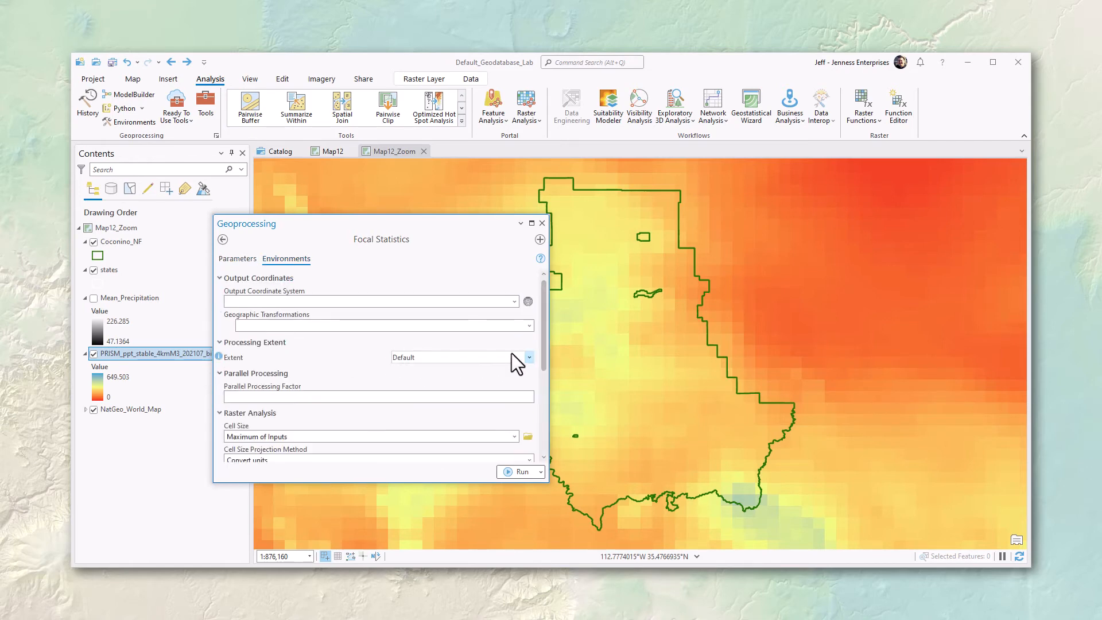
left_click(531, 357)
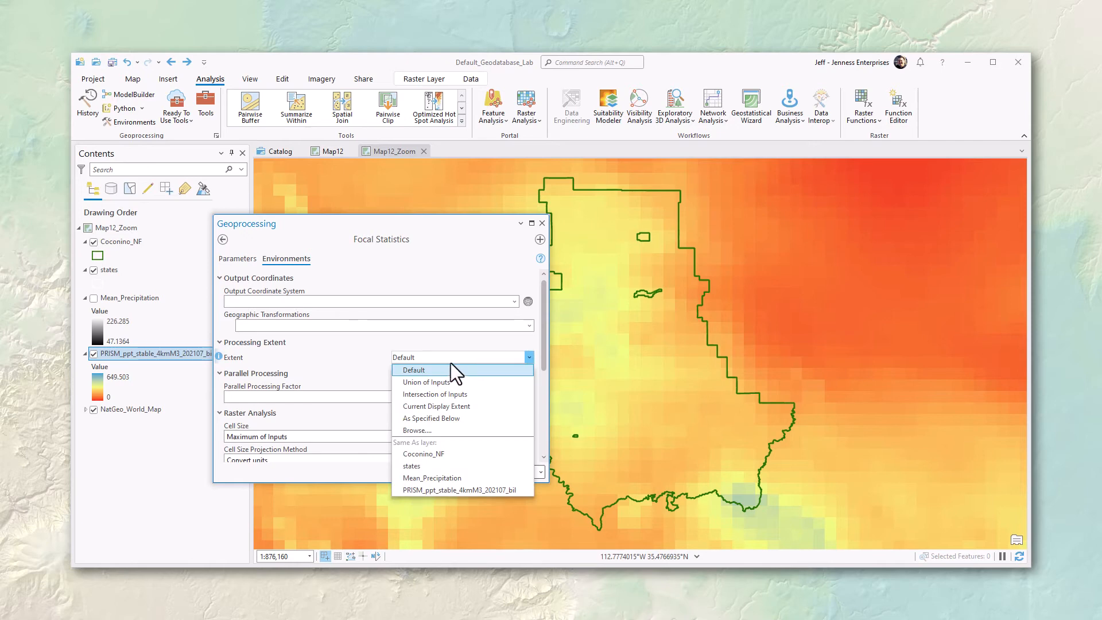
left_click(423, 453)
Set the snap raster to PRISM_ppt_stable_4kmM3_202107_bil, run Focal Statistics and close the tool.
left_click_drag(543, 330, 546, 404)
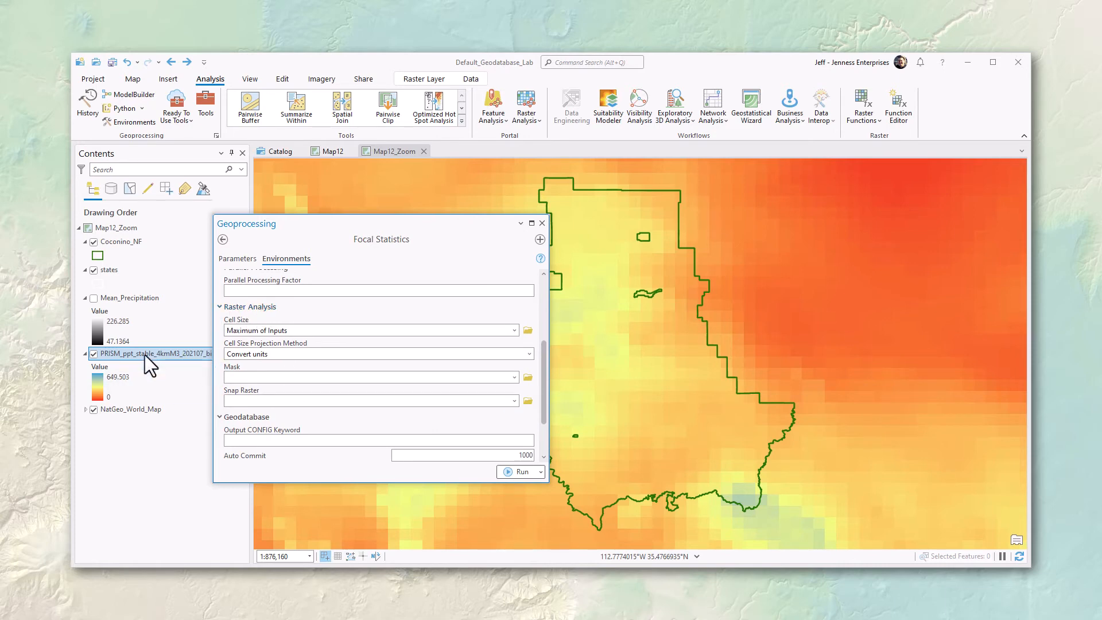
left_click(514, 400)
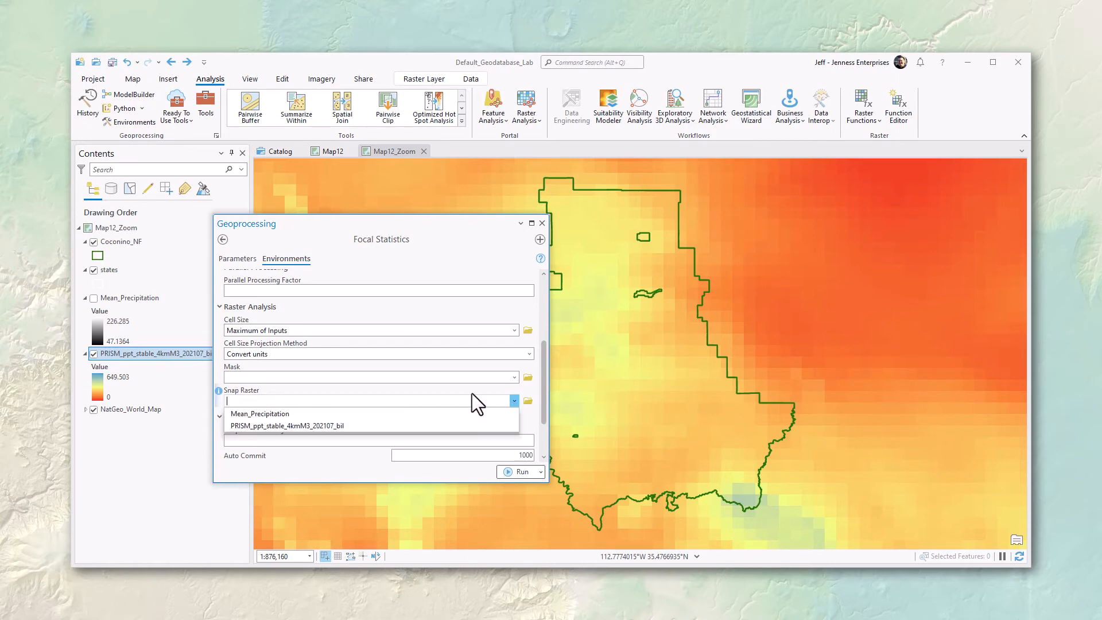
left_click(339, 426)
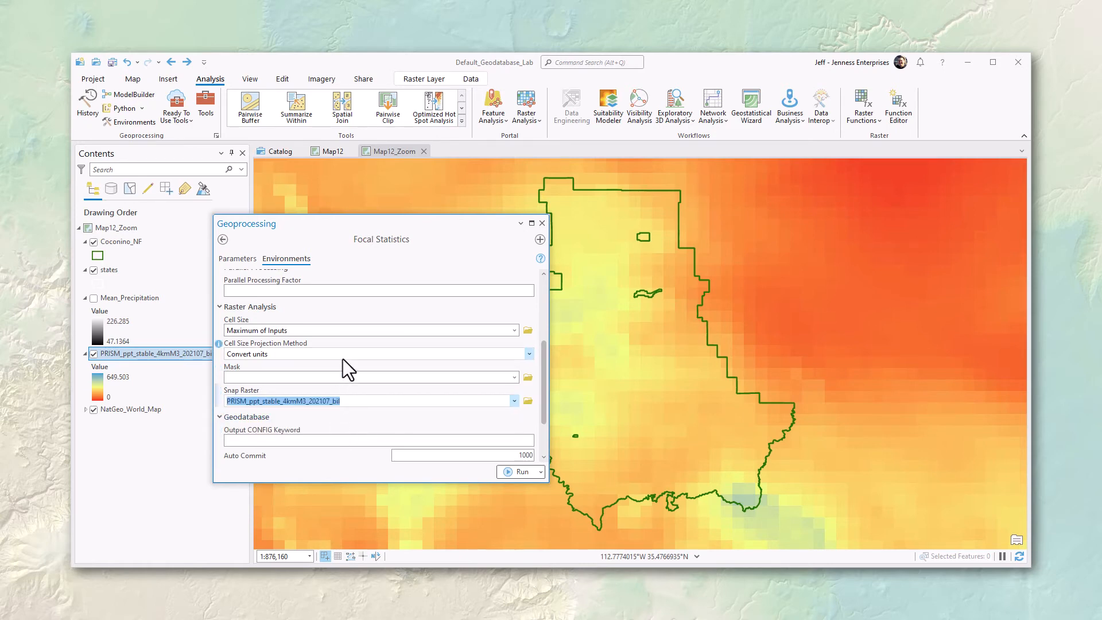
left_click(520, 471)
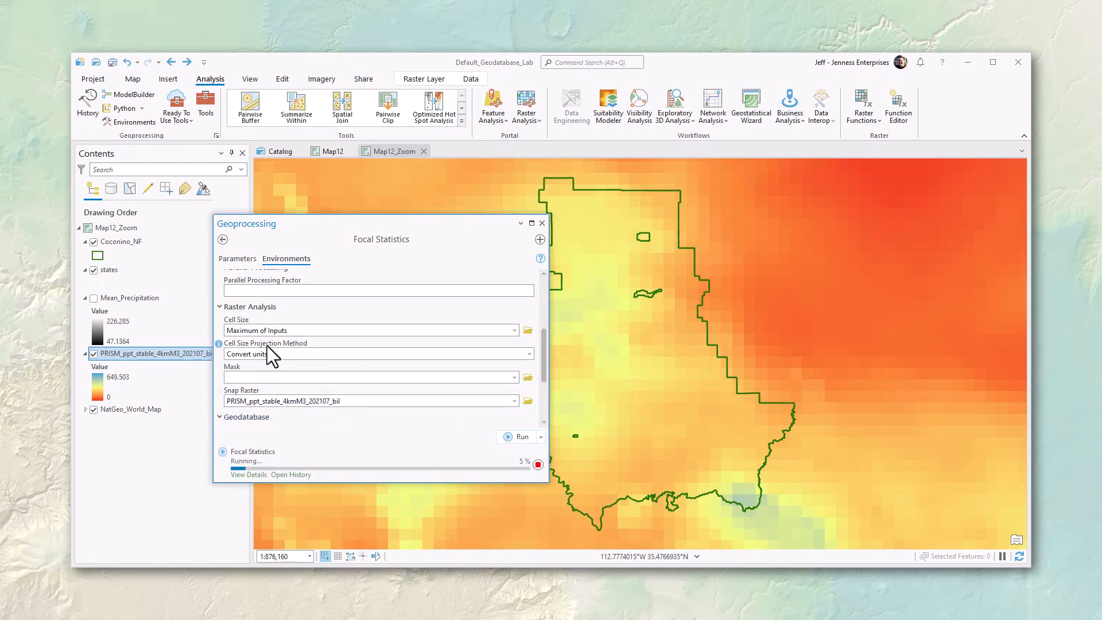
left_click(541, 223)
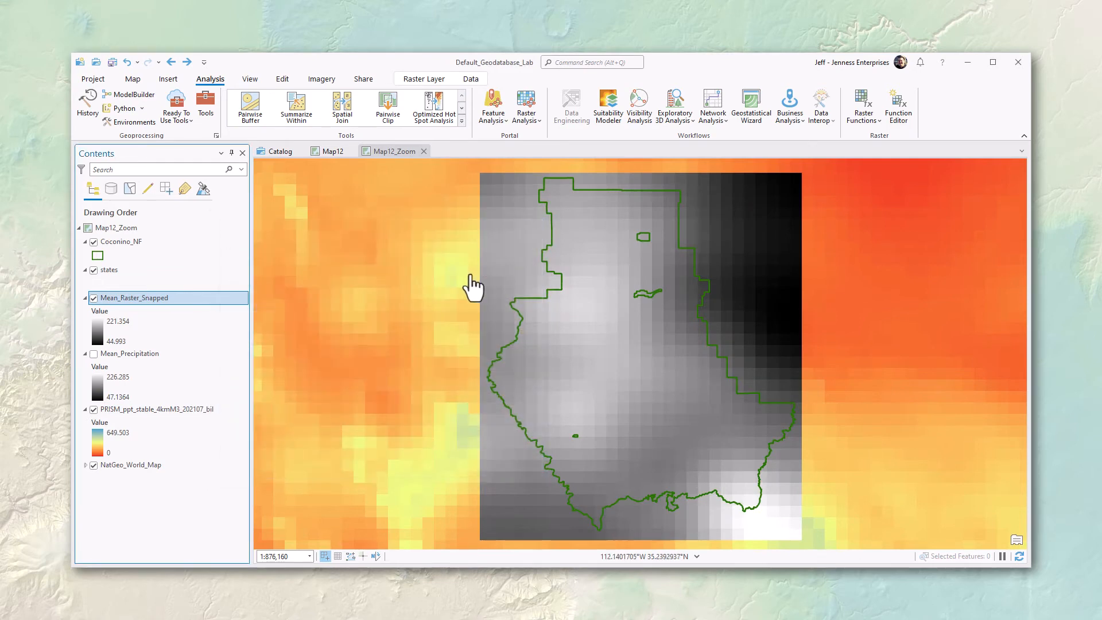
Hide Mean_Raster_Snapped while viewing its western edge up close to compare its cell alignment with the PRISM raster.
scroll(487, 301, "up", 1)
scroll(486, 301, "up", 5)
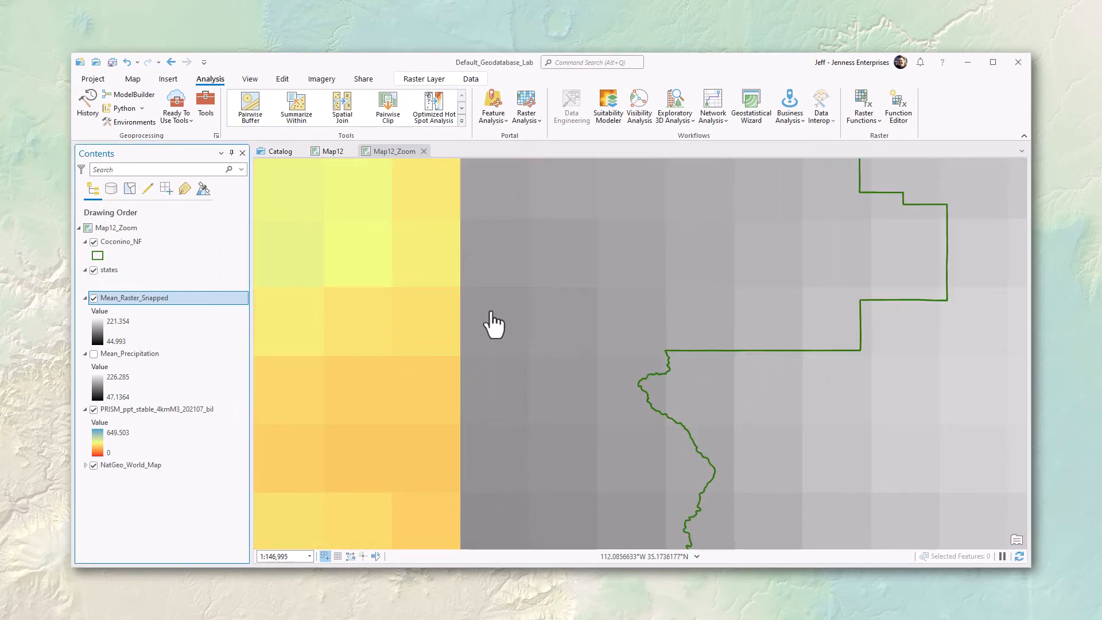
left_click(93, 298)
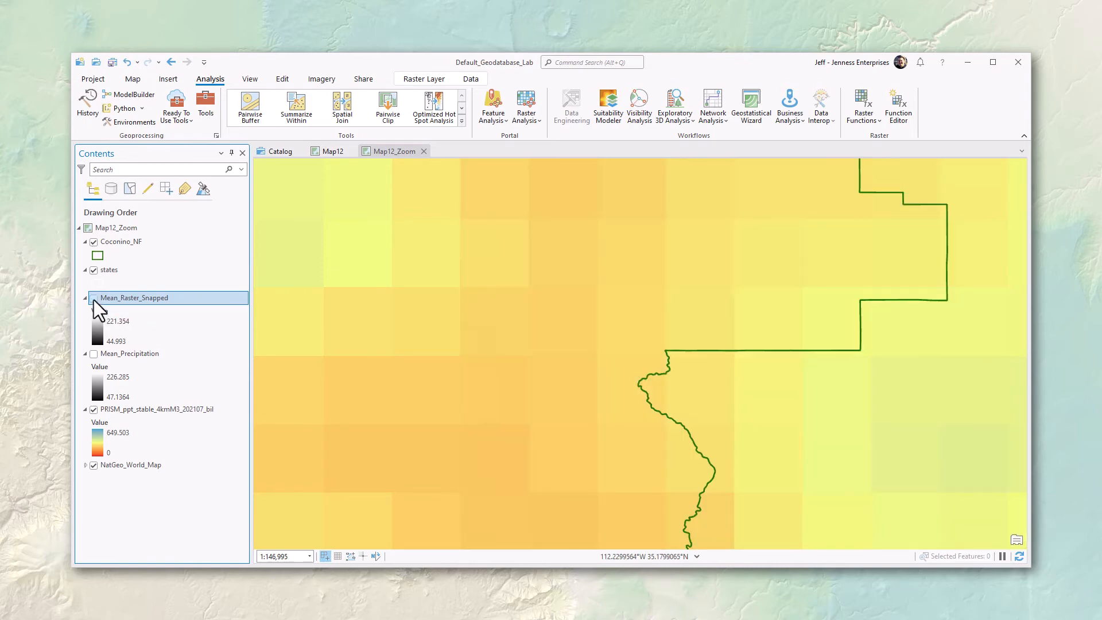